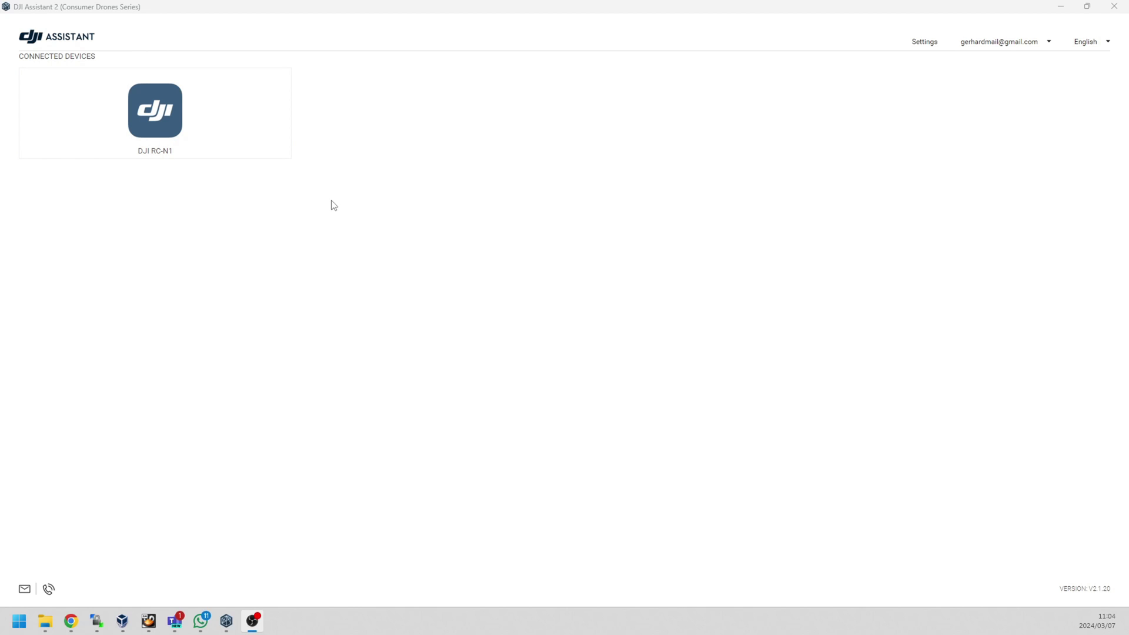
# Step: Open the DJI RC-N1 controller's firmware list and retry it twice after the server error
pyautogui.click(163, 131)
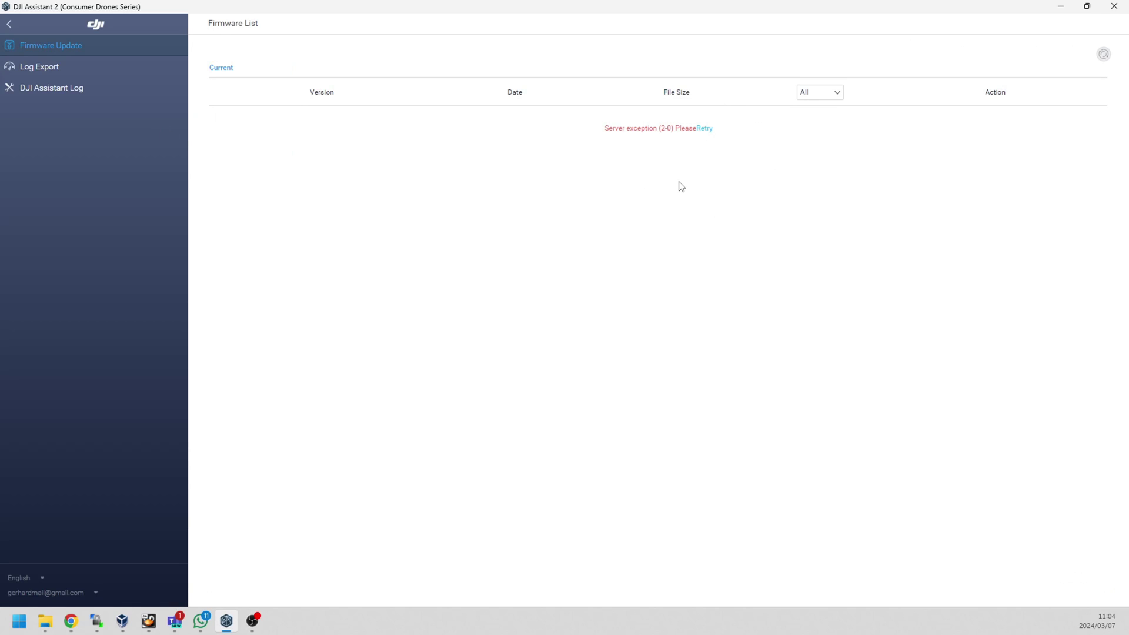
pyautogui.click(705, 130)
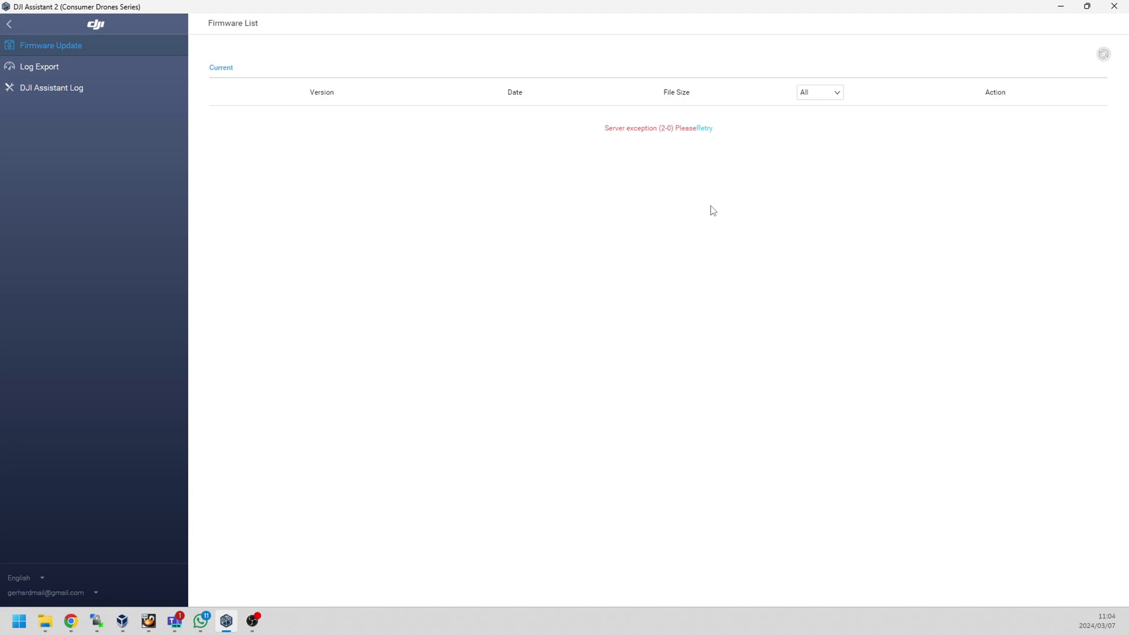
pyautogui.click(704, 128)
# Step: Quit DJI Assistant 2 and return to the Drone-Hacks website
pyautogui.click(1114, 6)
pyautogui.click(592, 308)
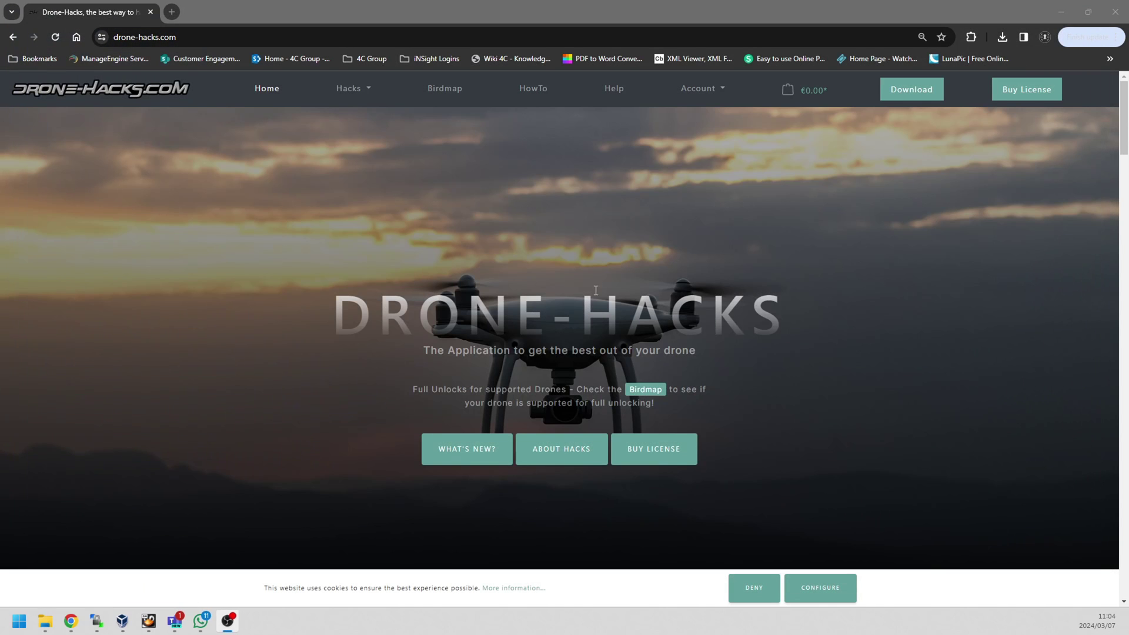
pyautogui.click(104, 37)
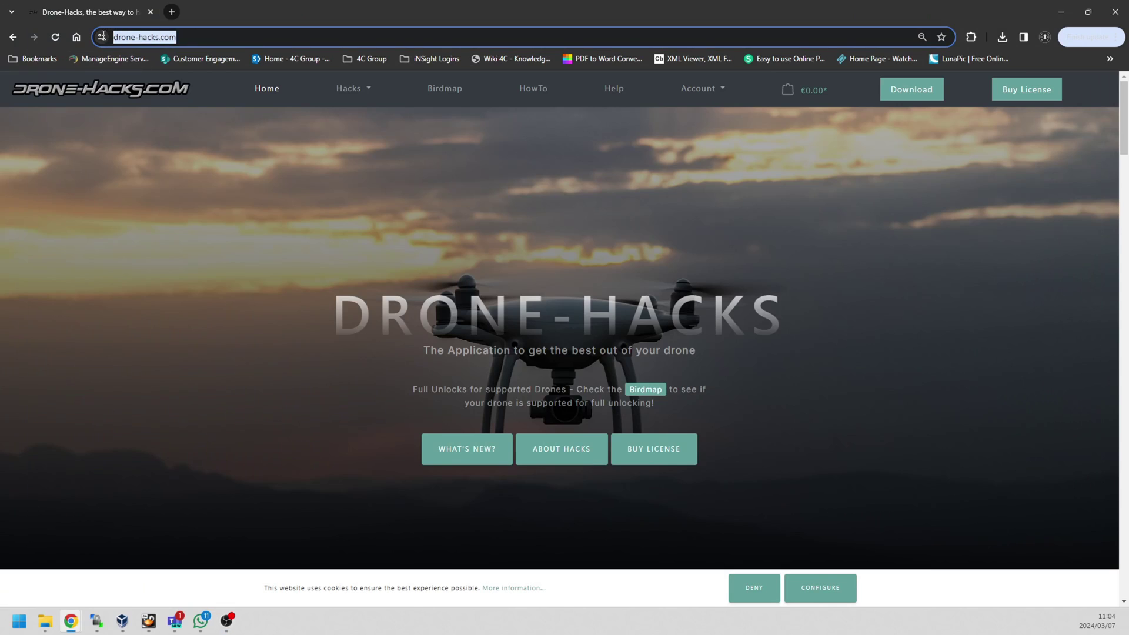
# Step: Download the Drone-Hacks 1.39 Windows installer dh-win-v1.39.exe and show it in its folder
pyautogui.click(921, 91)
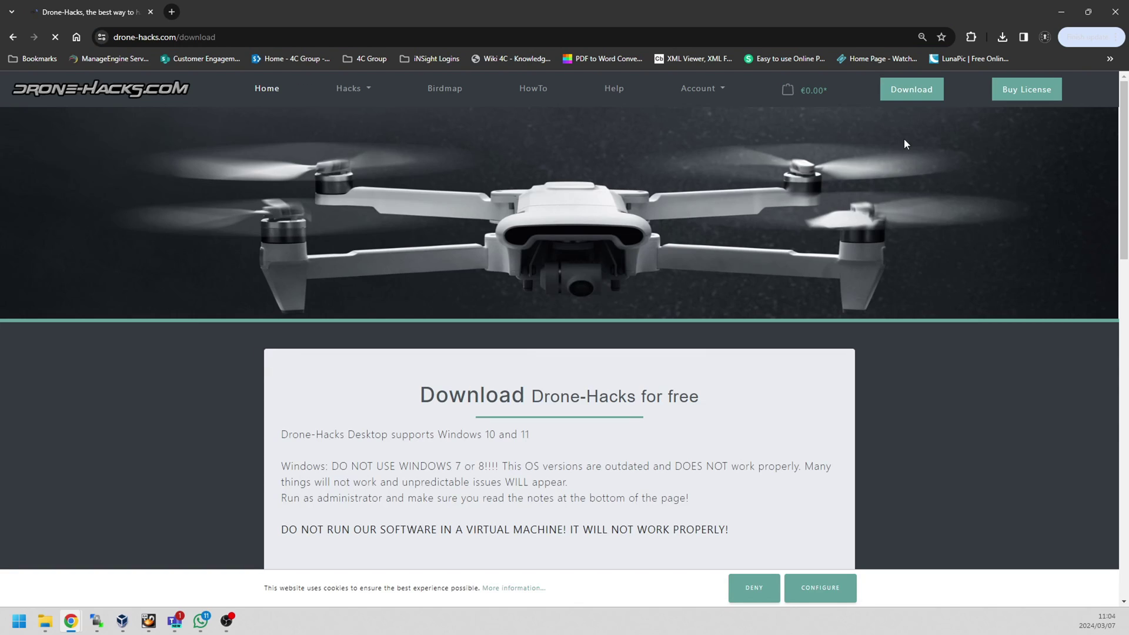
pyautogui.scroll(-3, 559, 303)
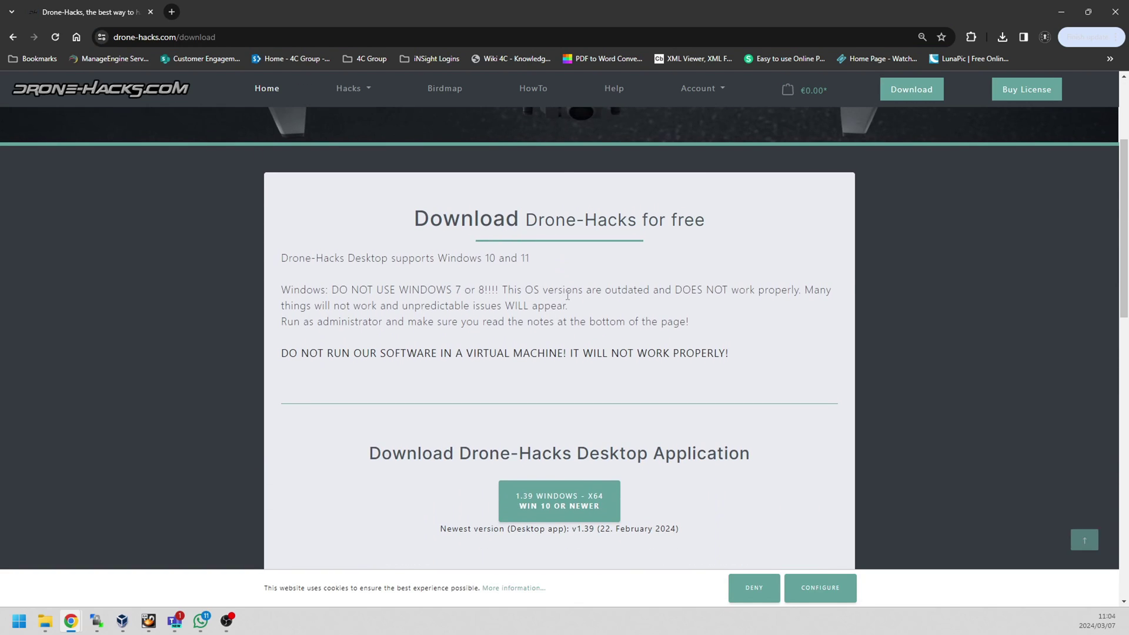
pyautogui.scroll(-2, 528, 321)
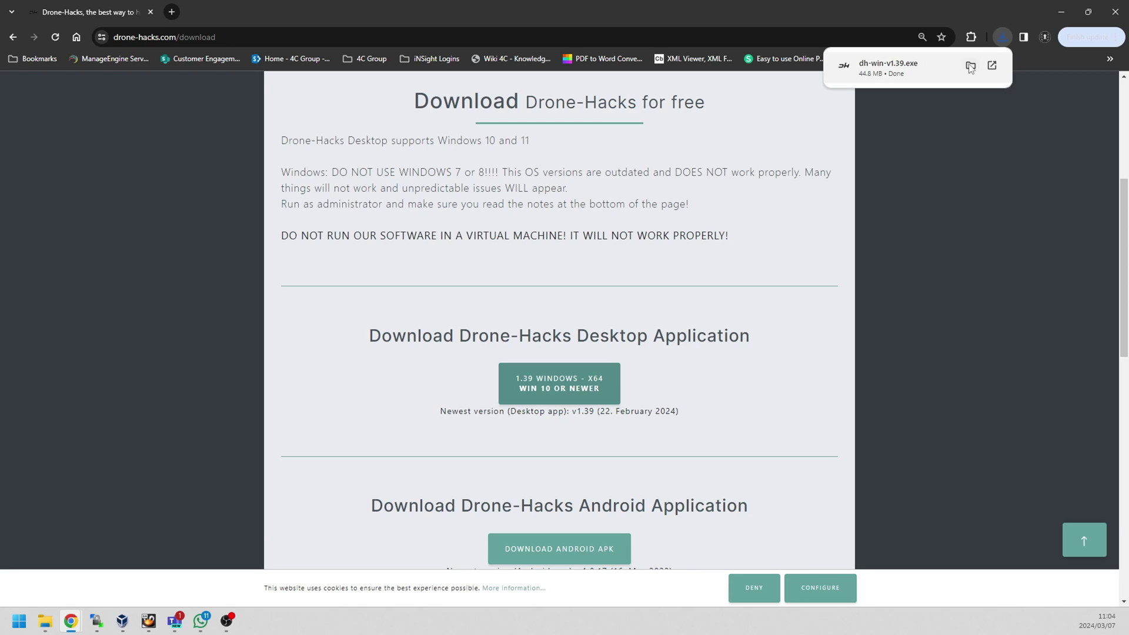
pyautogui.click(971, 66)
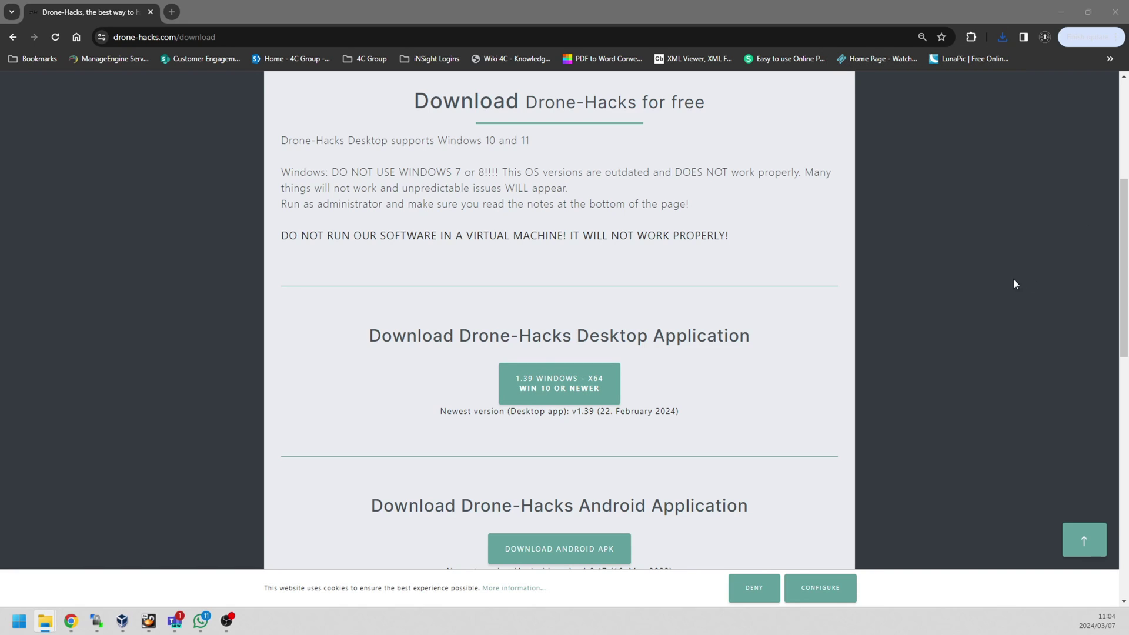
pyautogui.scroll(5, 988, 206)
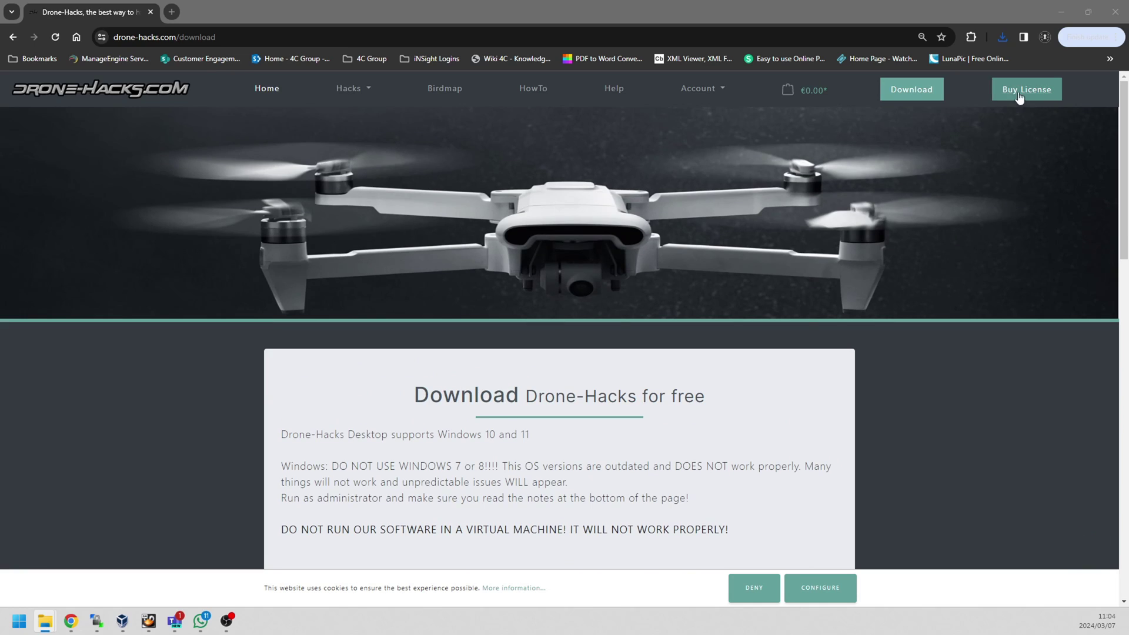
# Step: Go to the Drone-Hacks account sign-up page to create an account
pyautogui.click(713, 90)
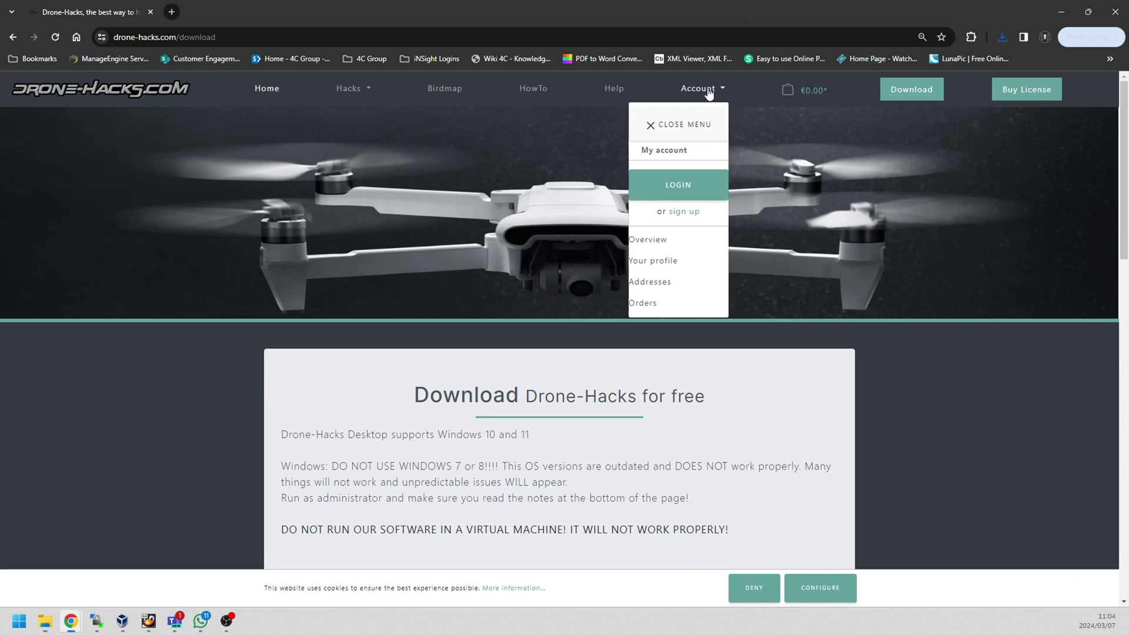
pyautogui.click(685, 213)
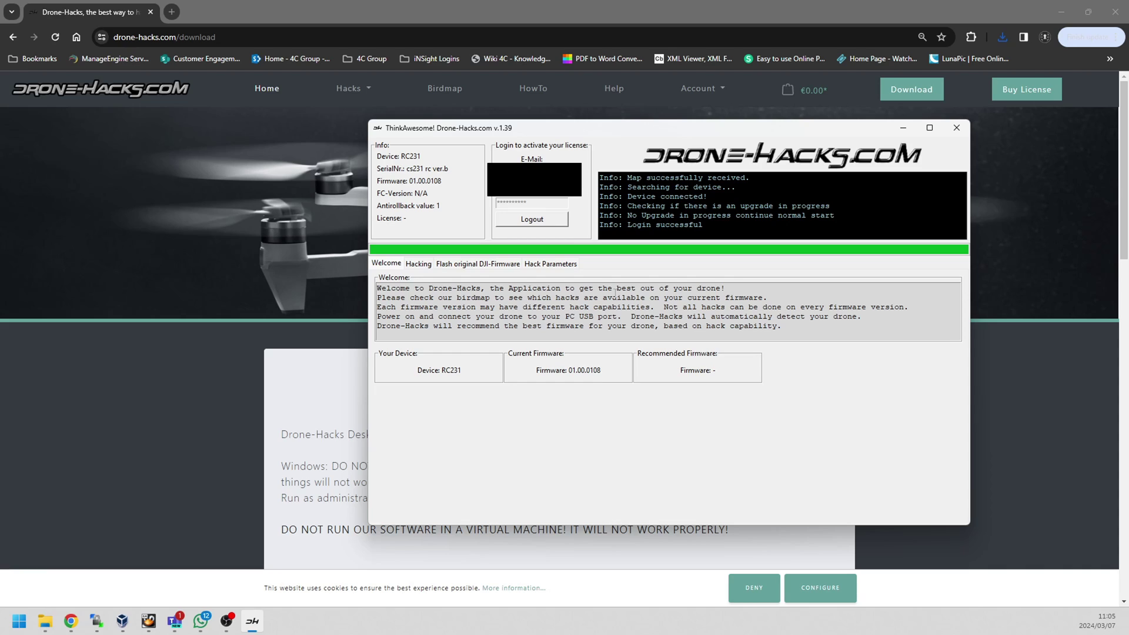
# Step: Switch to the Flash original DJI-Firmware tab and request the firmware download
pyautogui.click(464, 265)
pyautogui.click(680, 334)
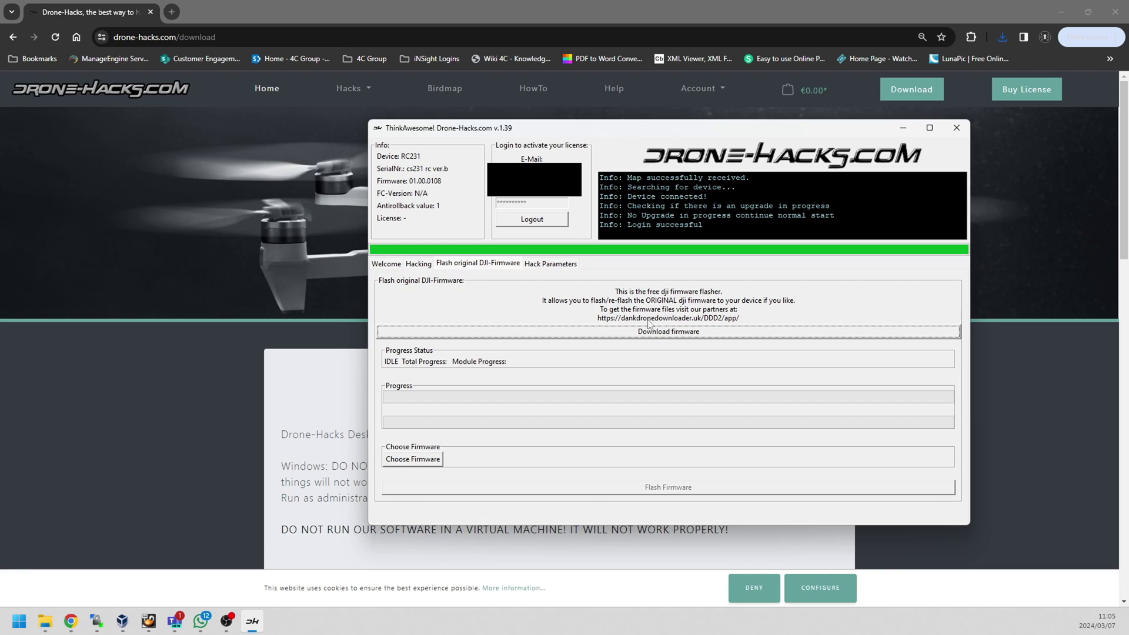
pyautogui.click(654, 333)
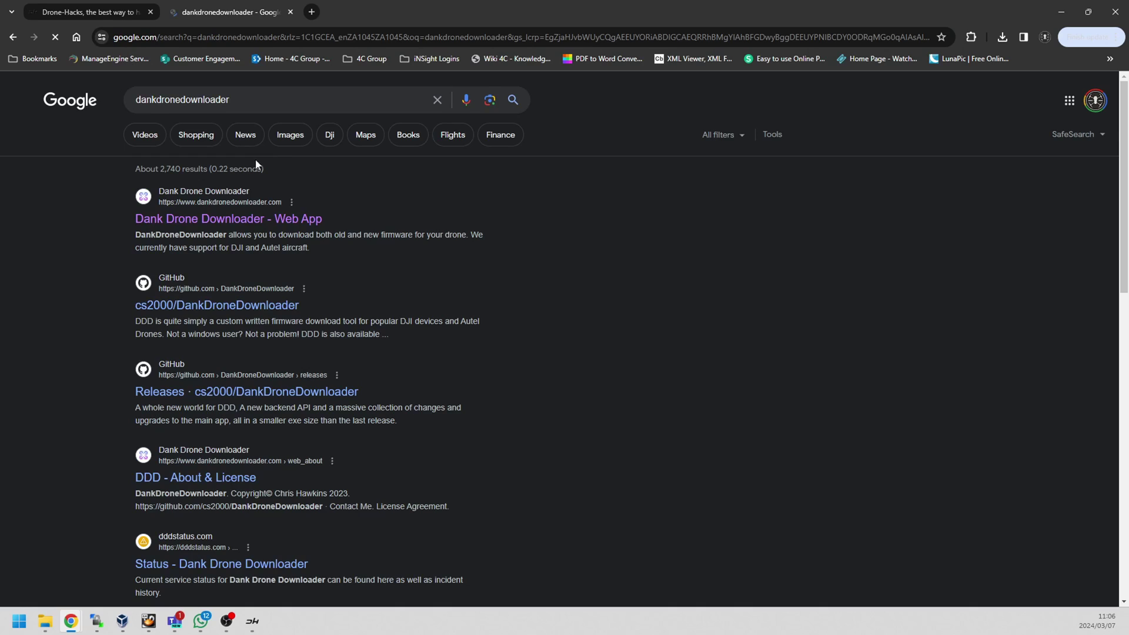
# Step: Open Dank Drone Downloader and pick DJI Mavic Air 2s (wm232) as the drone
pyautogui.moveTo(269, 106); pyautogui.dragTo(118, 101)
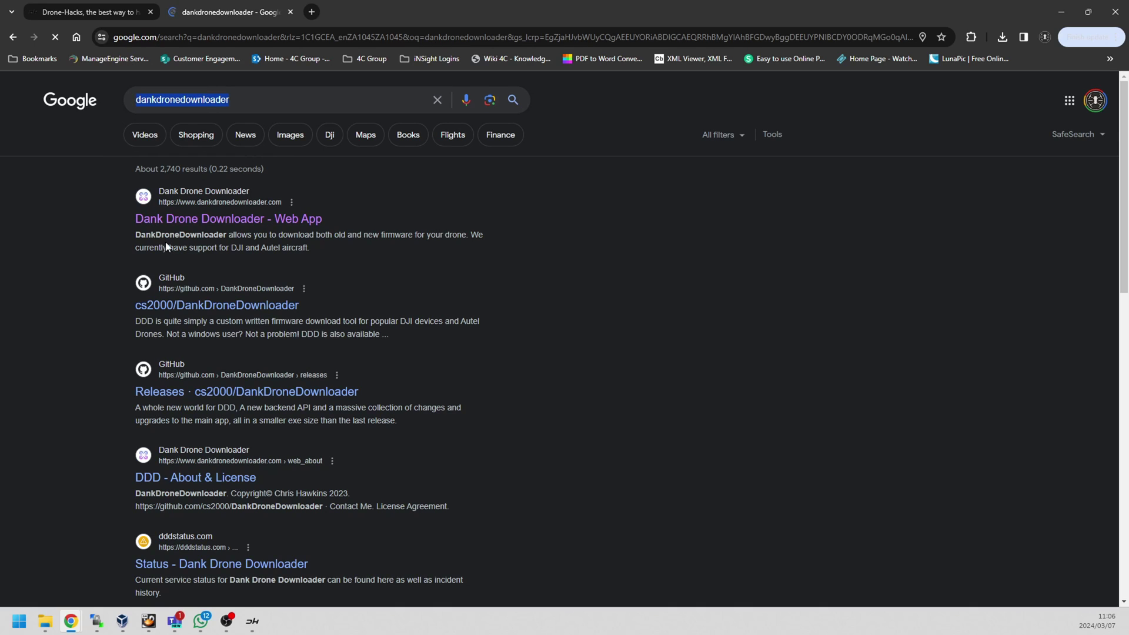
pyautogui.click(191, 228)
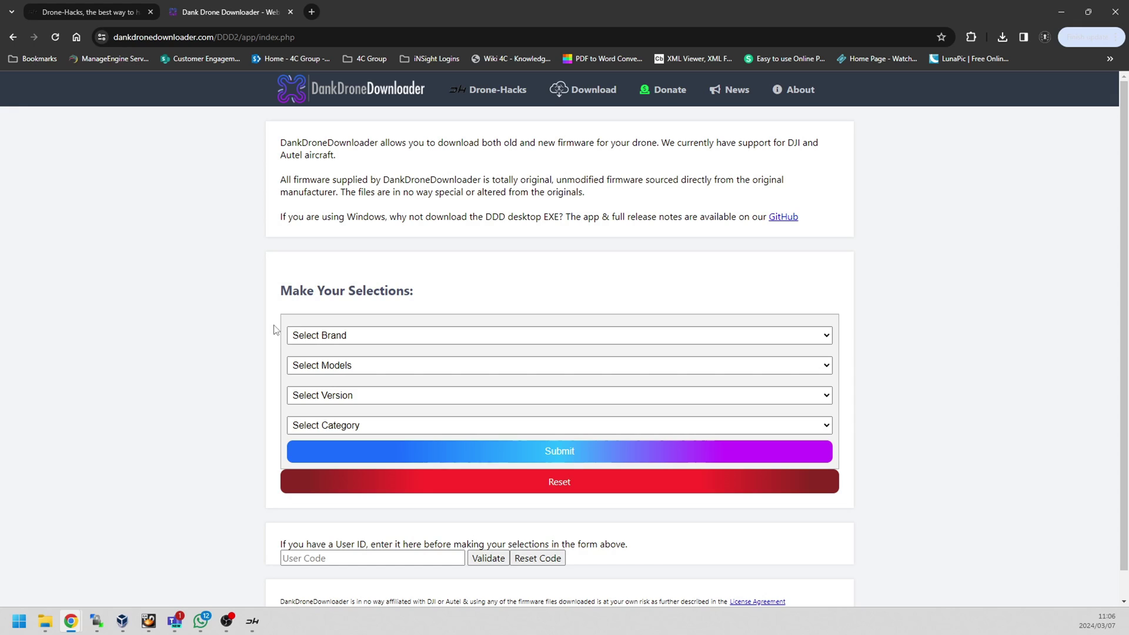
pyautogui.click(295, 330)
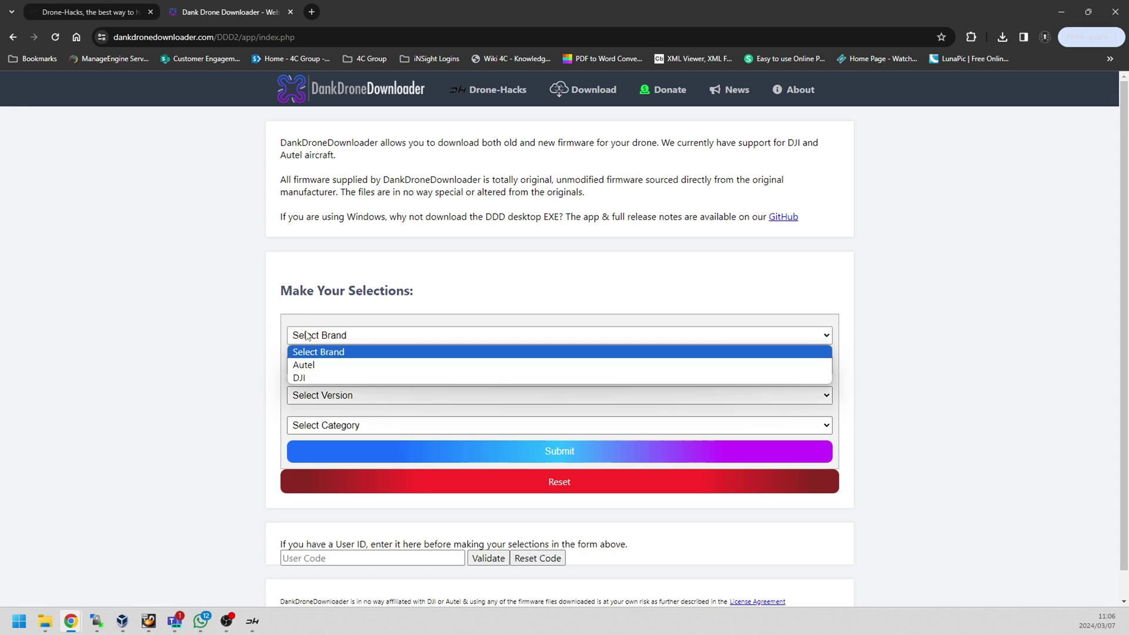
pyautogui.click(327, 377)
pyautogui.click(331, 366)
pyautogui.scroll(-5, 388, 238)
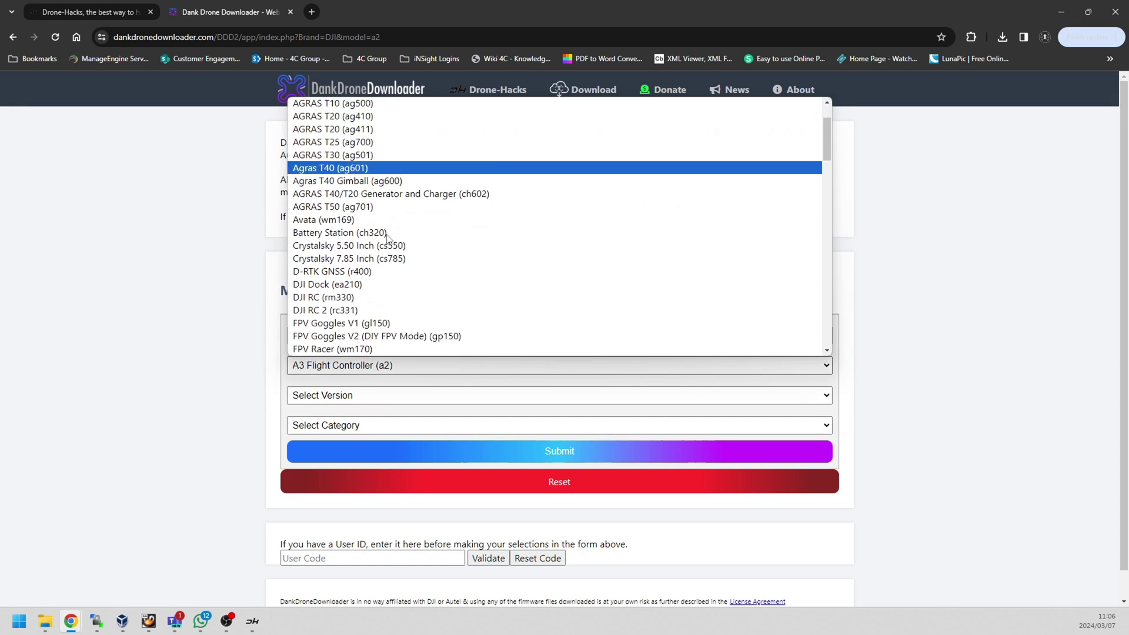
pyautogui.scroll(-15, 388, 238)
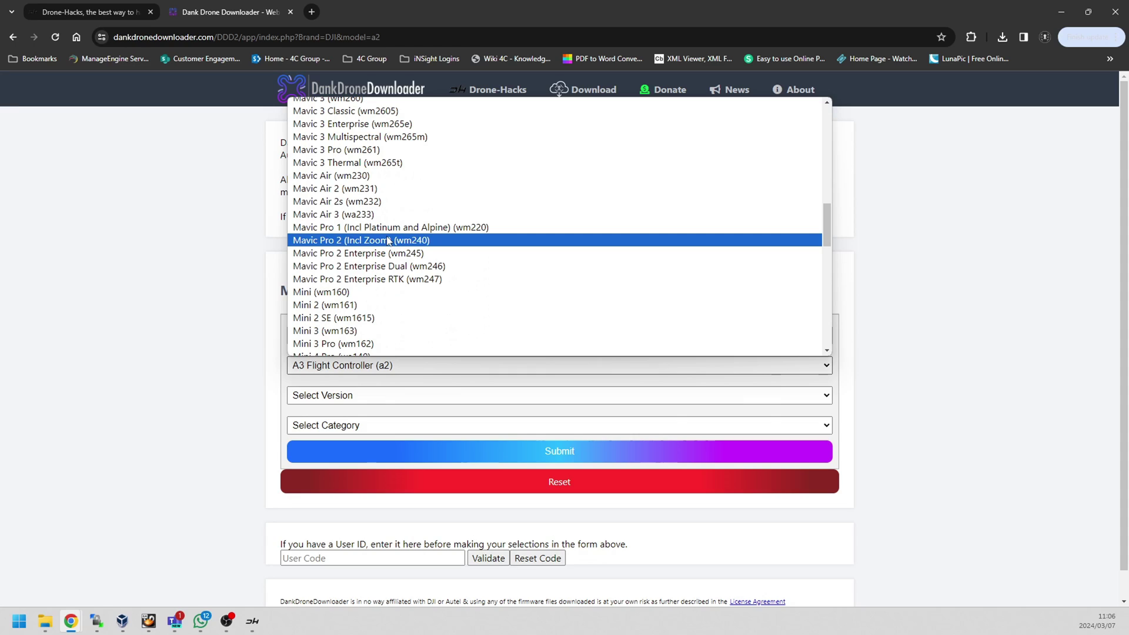
pyautogui.click(333, 203)
pyautogui.click(330, 394)
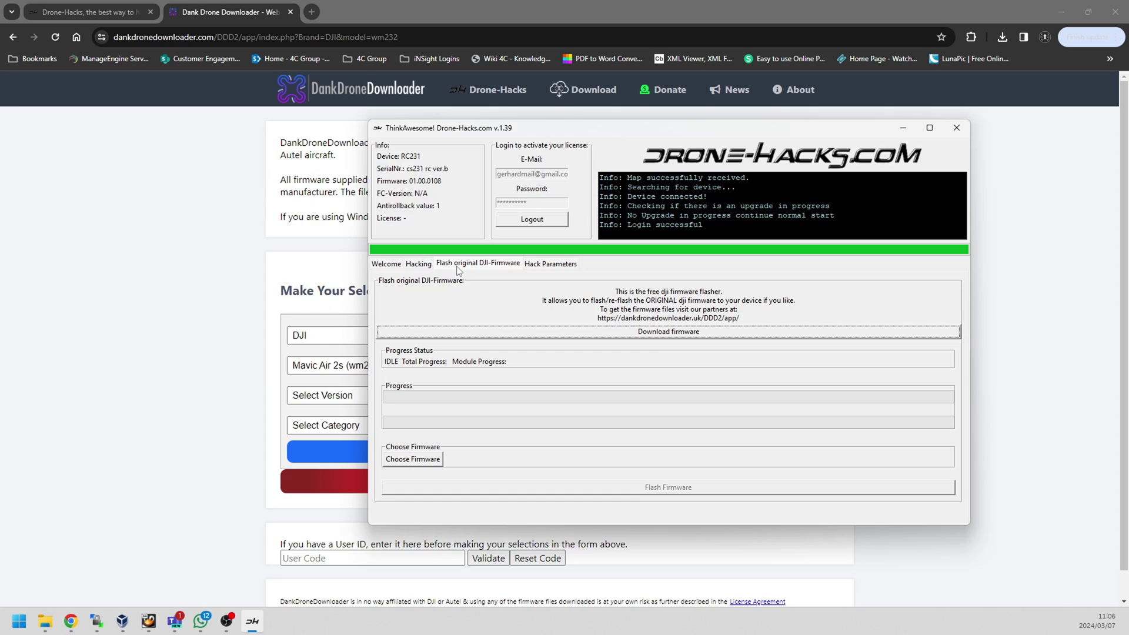
# Step: Choose firmware version 04.12.0200 with the Remote category
pyautogui.click(458, 266)
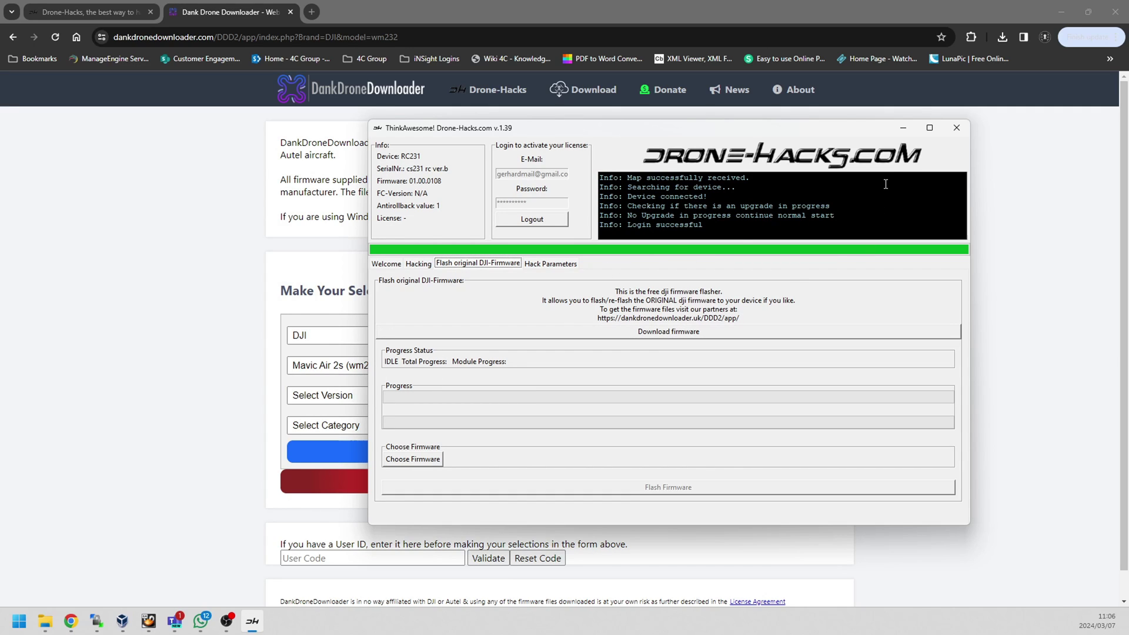
pyautogui.click(909, 128)
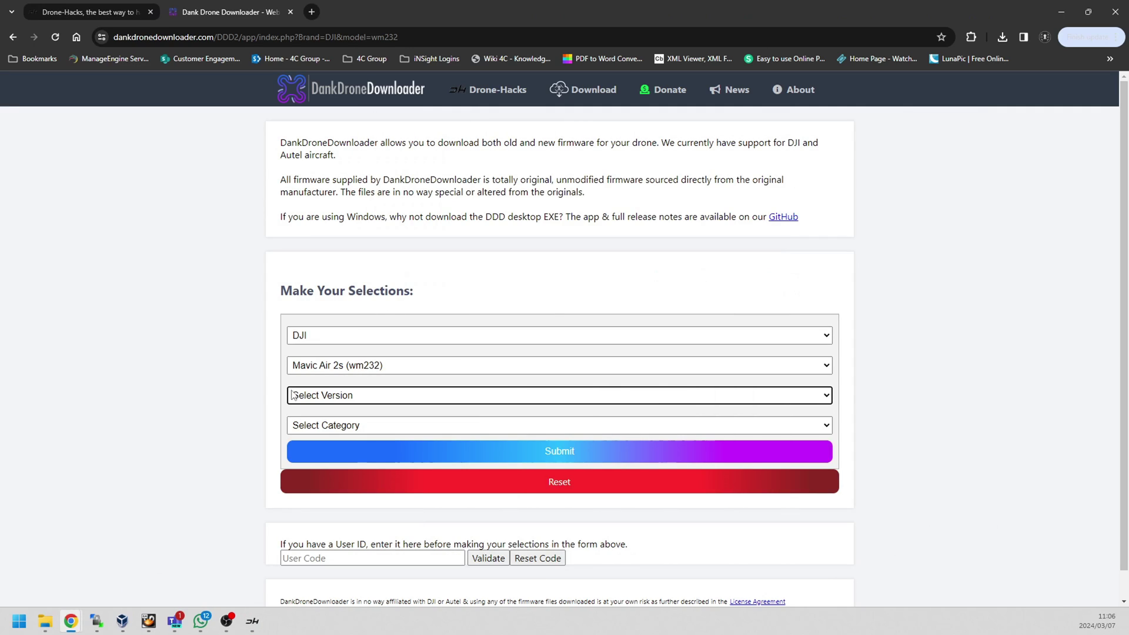
pyautogui.click(371, 429)
pyautogui.click(331, 395)
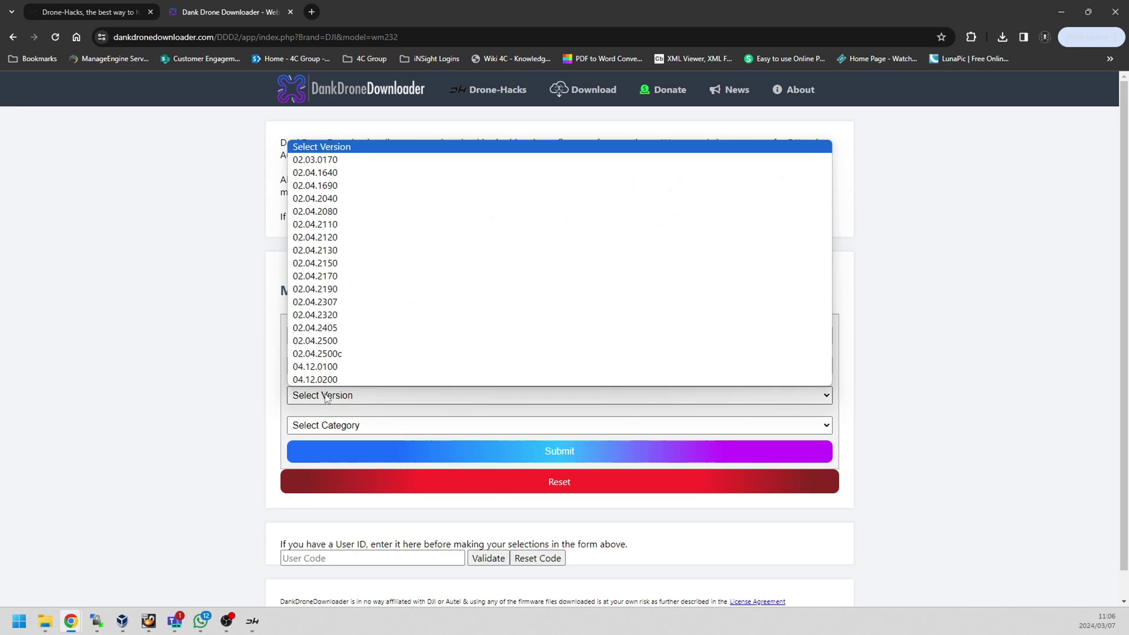
pyautogui.click(330, 380)
pyautogui.click(332, 428)
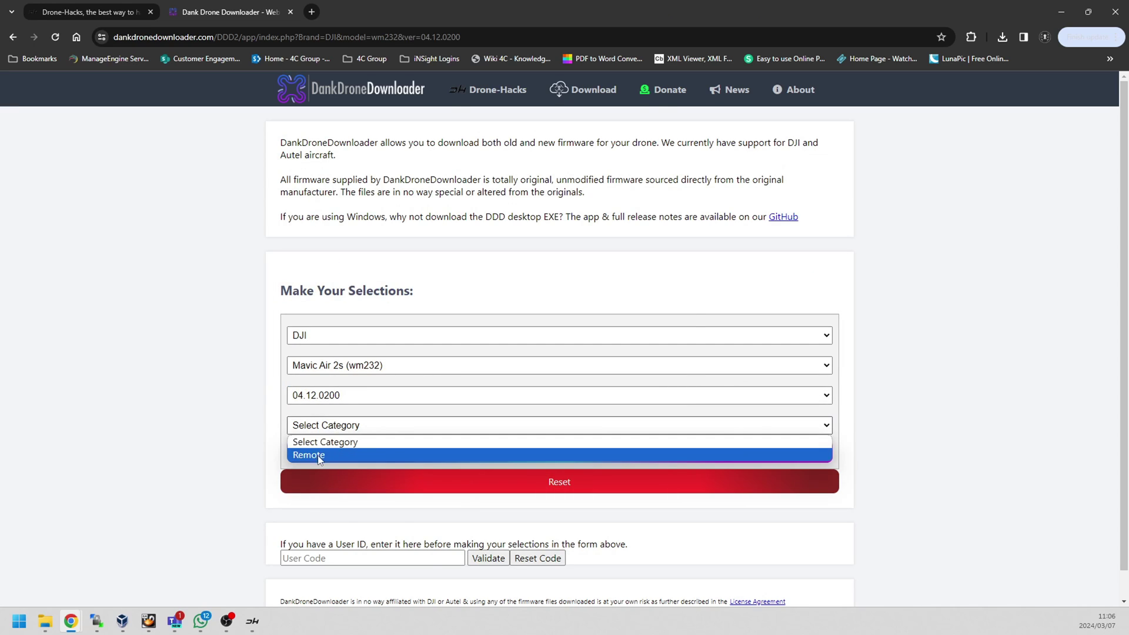
pyautogui.click(318, 458)
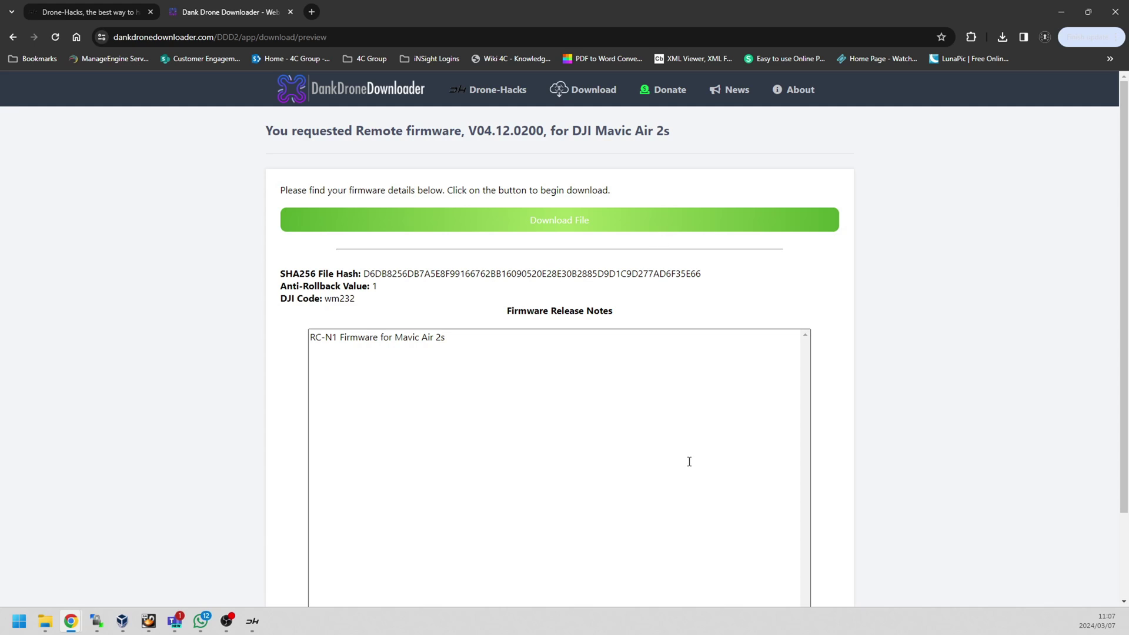
# Step: Load V04.12.0200_rc-n1-wm232_dji_system.bin from Downloads into the original DJI firmware flasher
pyautogui.click(253, 621)
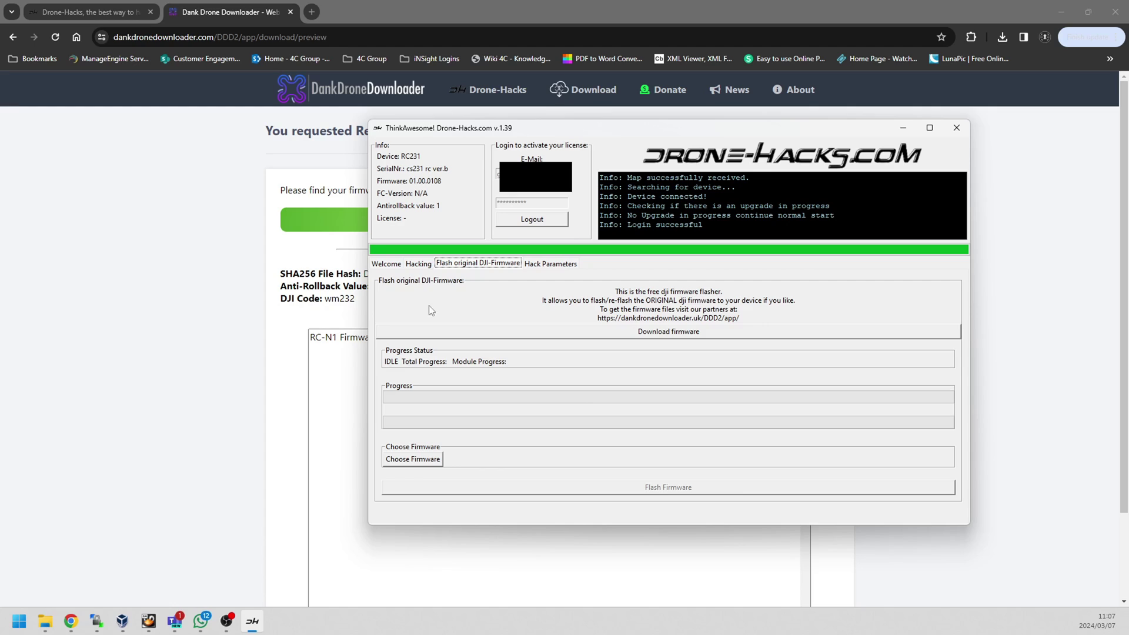
pyautogui.click(418, 264)
pyautogui.click(386, 263)
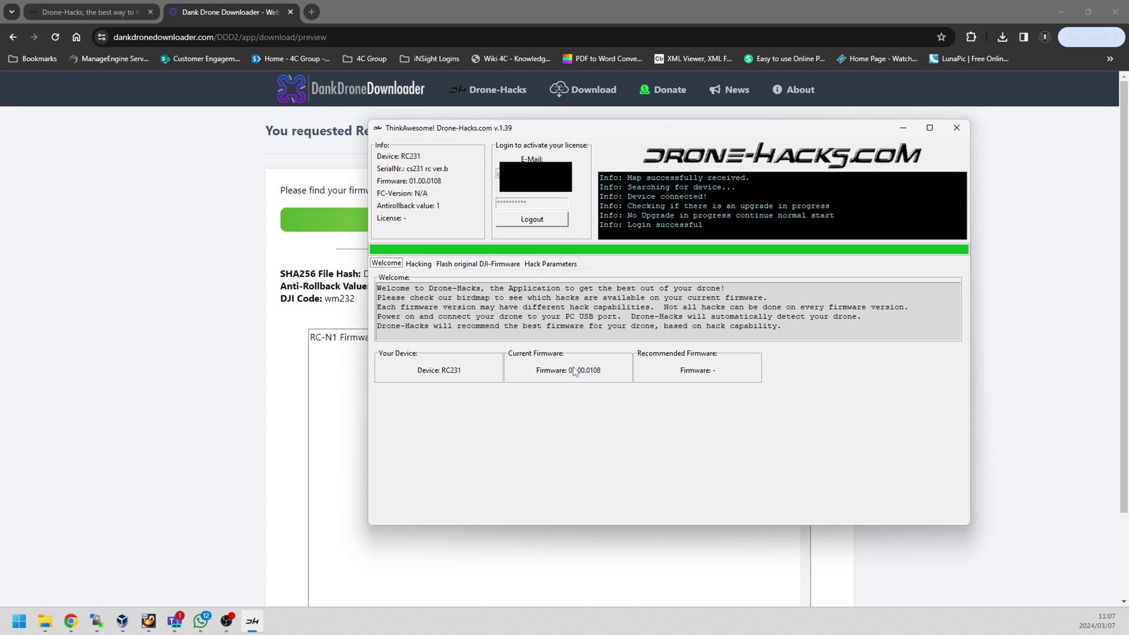
pyautogui.click(467, 265)
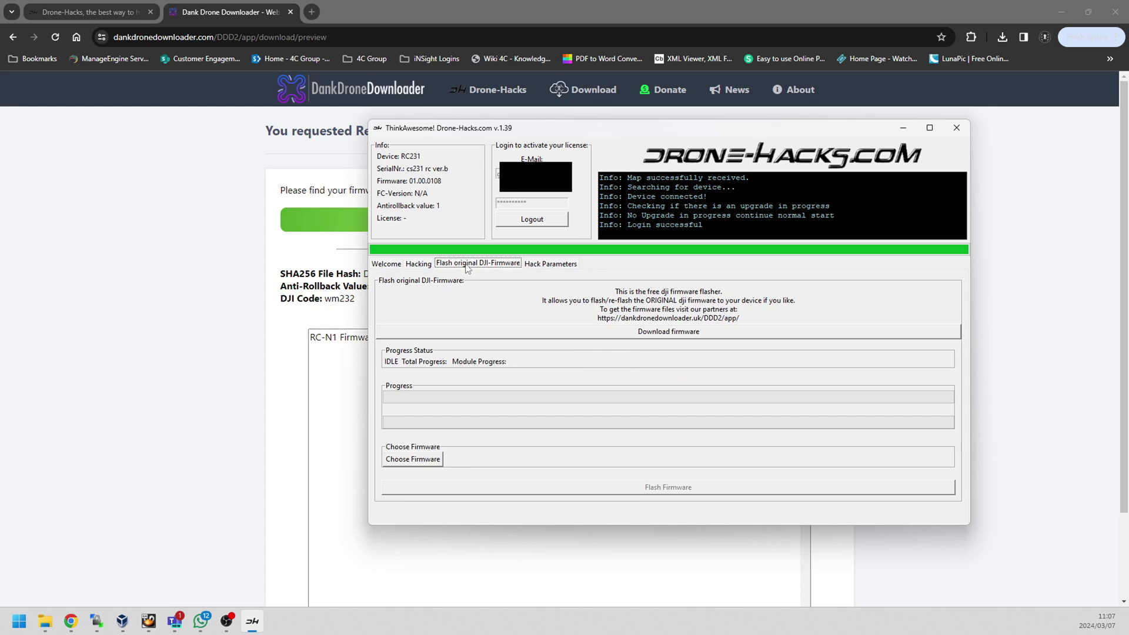
pyautogui.click(412, 459)
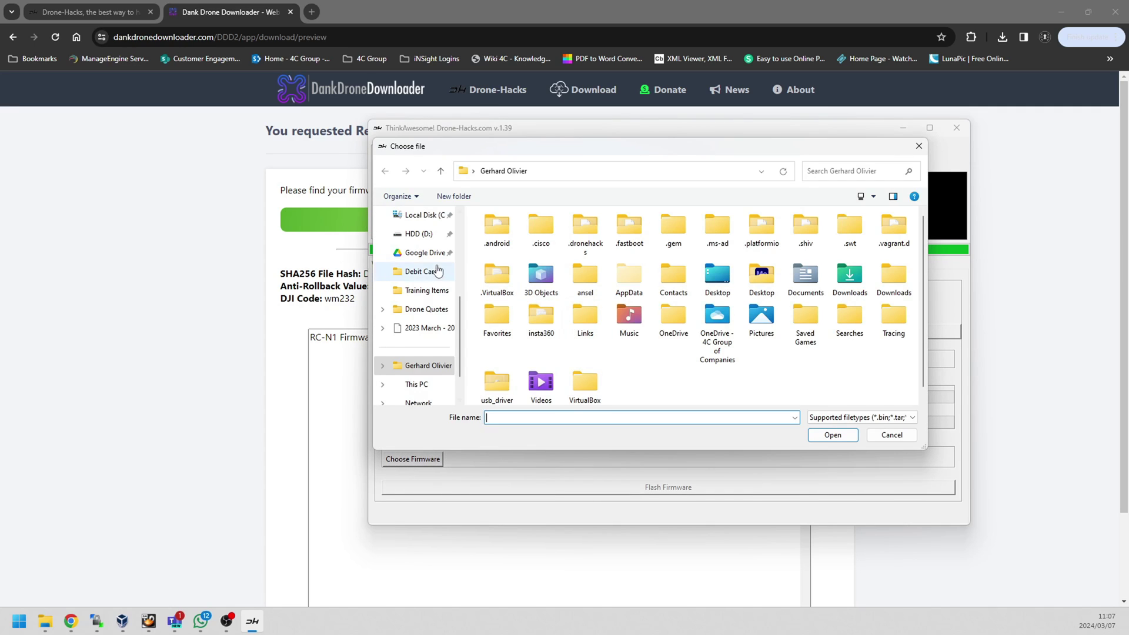
pyautogui.scroll(3, 438, 270)
pyautogui.click(422, 351)
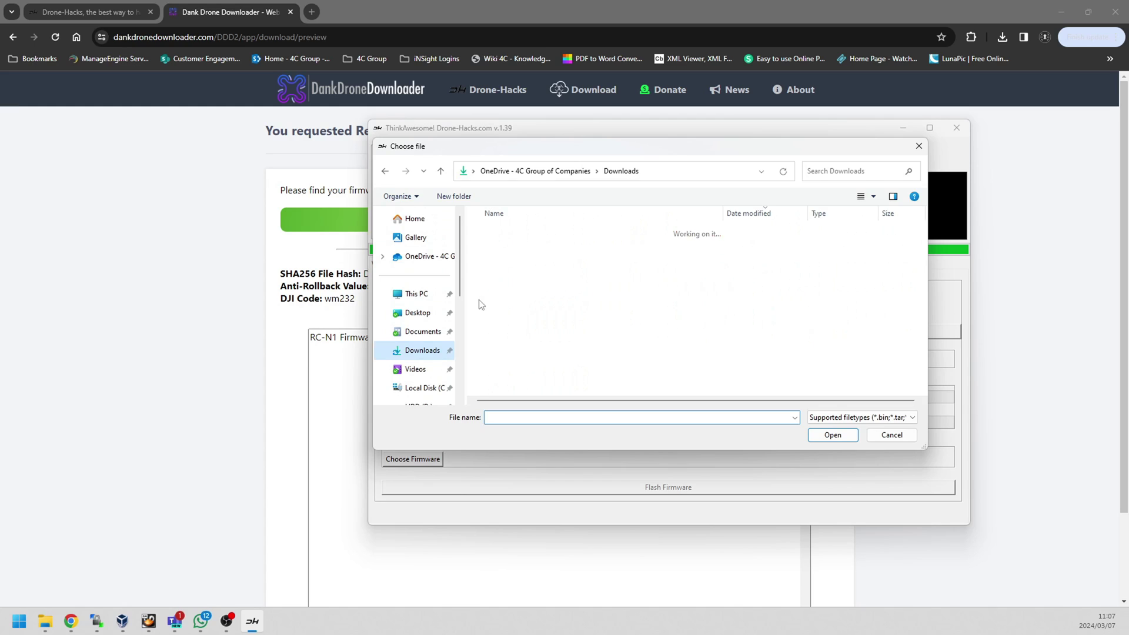
pyautogui.click(519, 253)
pyautogui.click(831, 434)
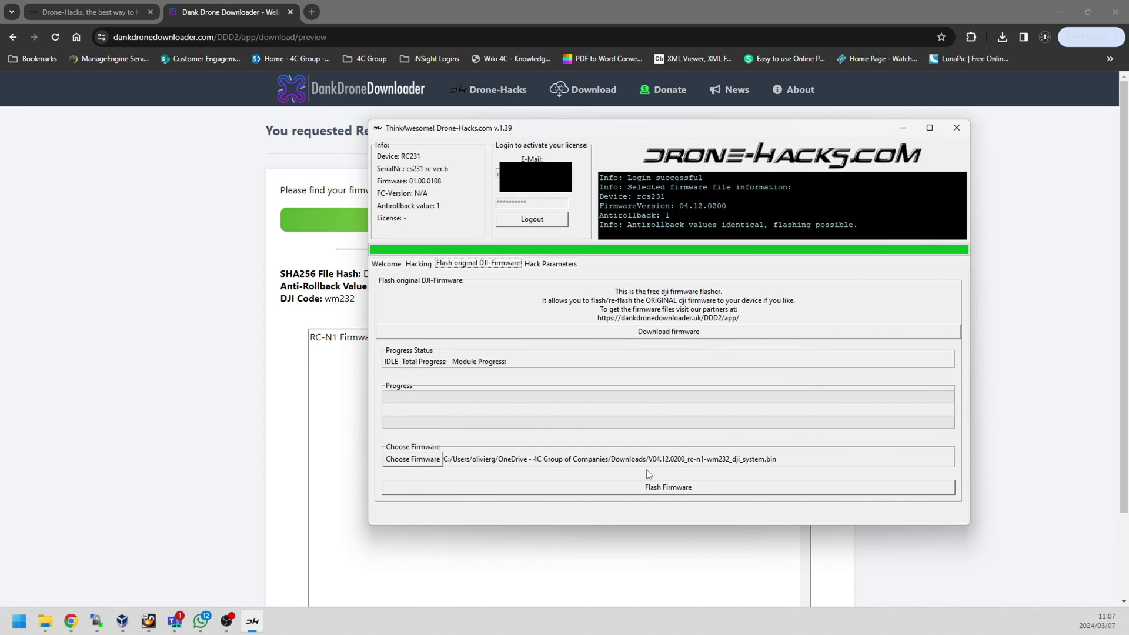
# Step: Flash firmware 04.12.0200 onto the RC231 controller and dismiss the success message
pyautogui.click(669, 488)
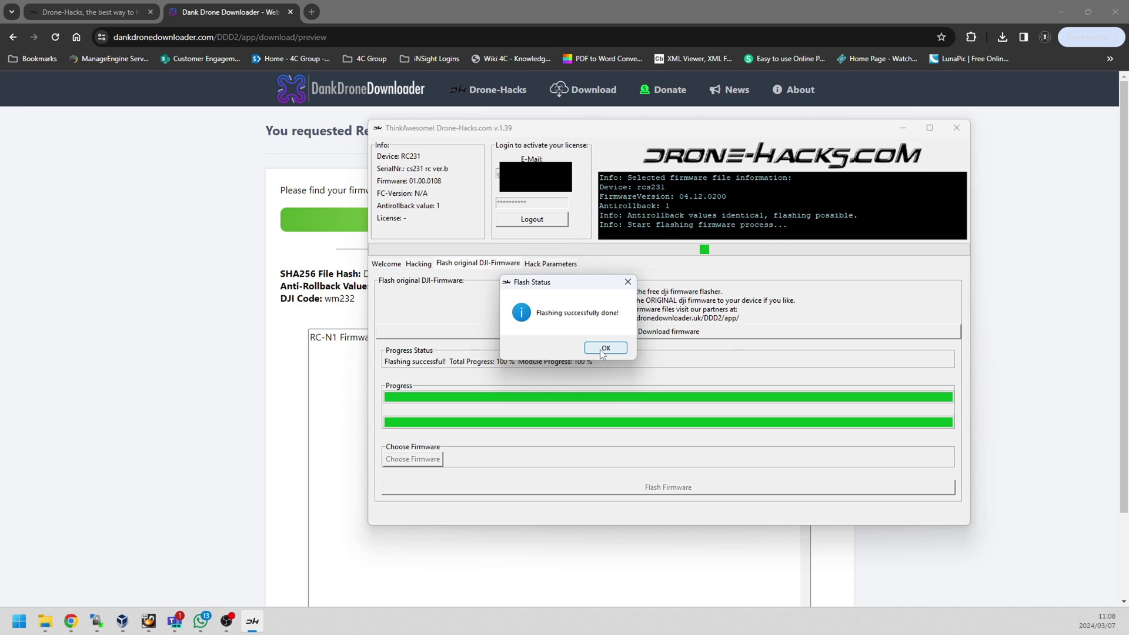
pyautogui.click(605, 348)
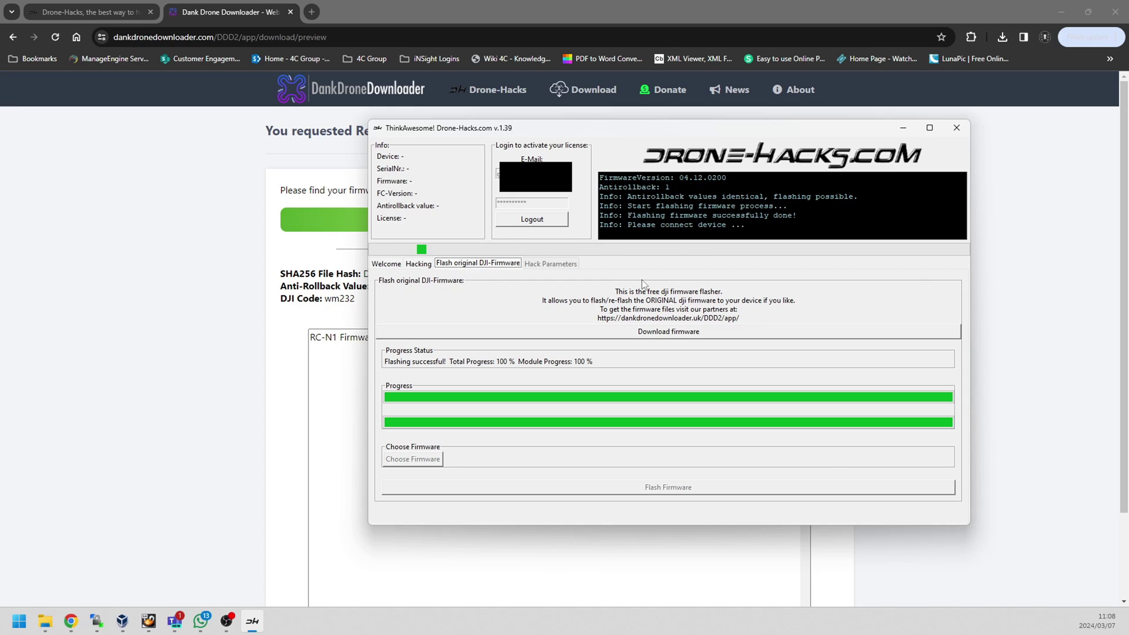
# Step: Show the Welcome overview to confirm the reconnected RC231 runs firmware 04.12.0200
pyautogui.click(383, 265)
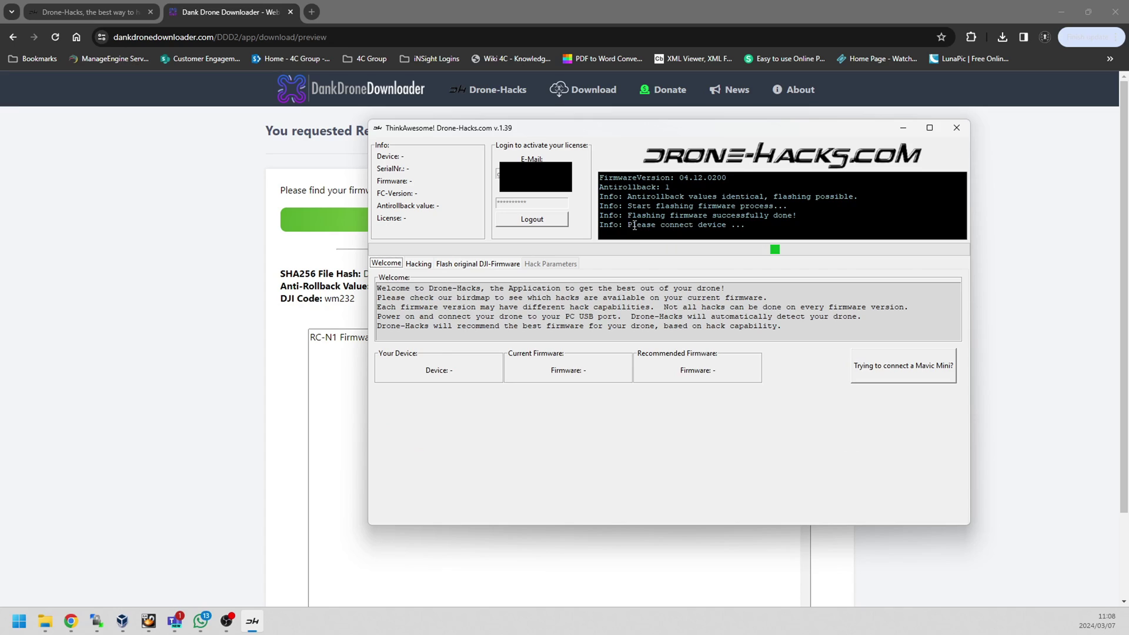
pyautogui.moveTo(618, 226); pyautogui.dragTo(720, 228)
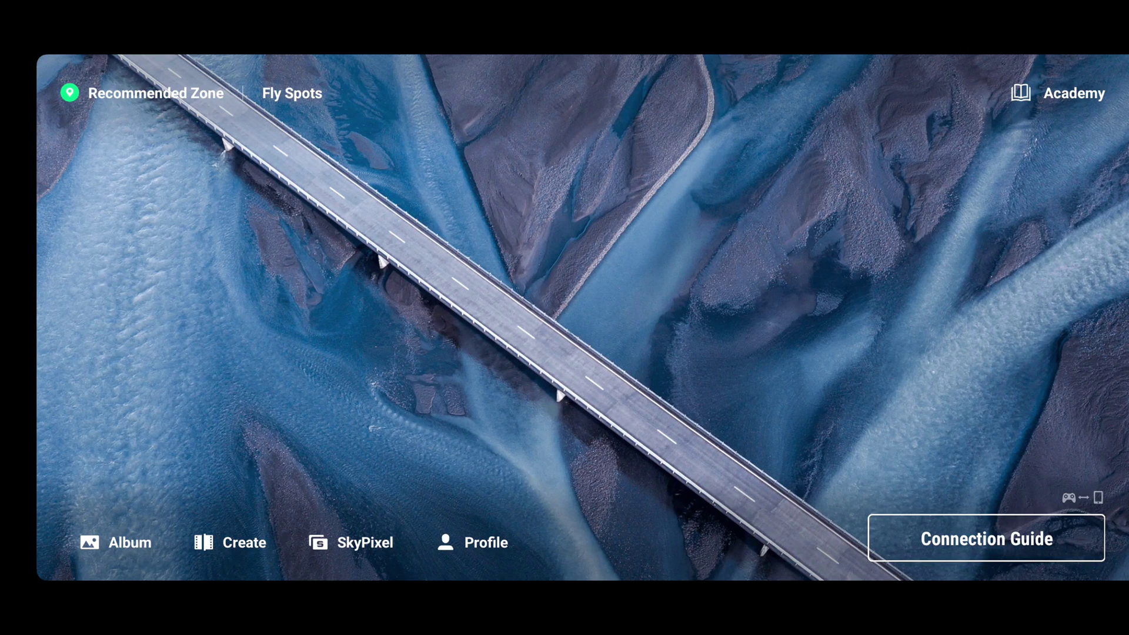
# Step: Check DJI Fly's About settings for RC firmware 04.12.0200, then start the Connection Guide
pyautogui.click(1004, 549)
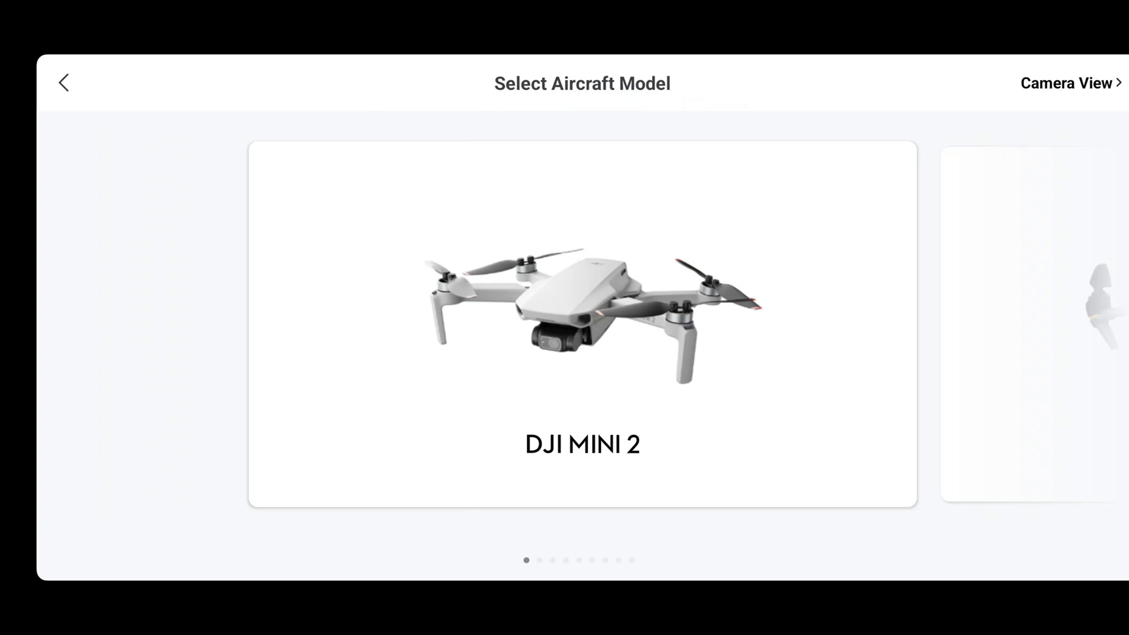
pyautogui.click(1066, 83)
pyautogui.click(1089, 80)
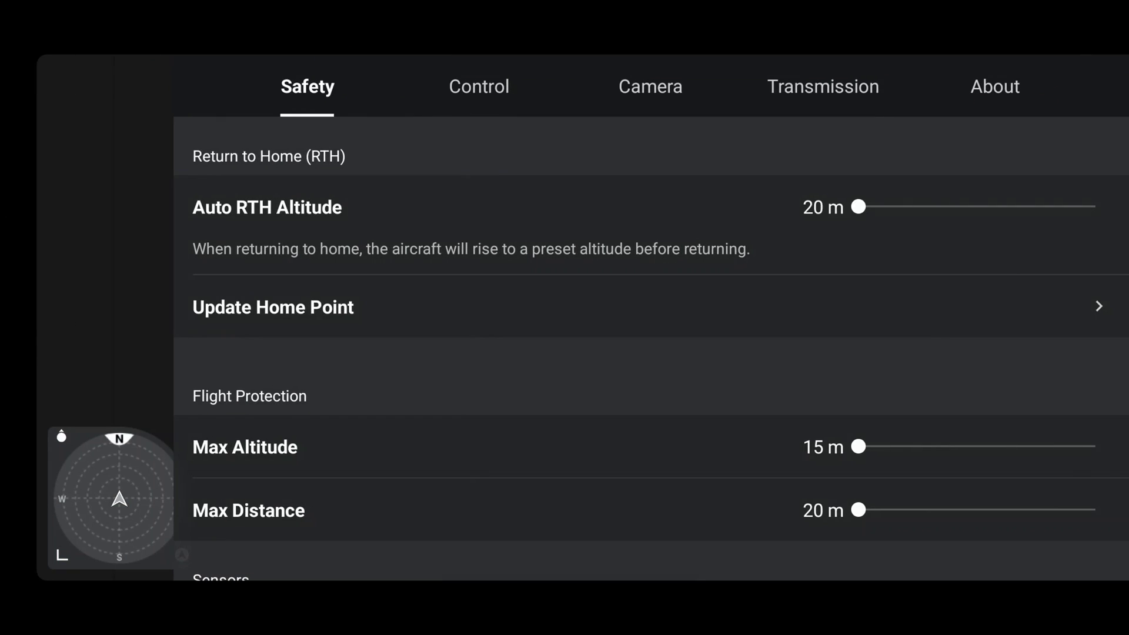
pyautogui.click(995, 87)
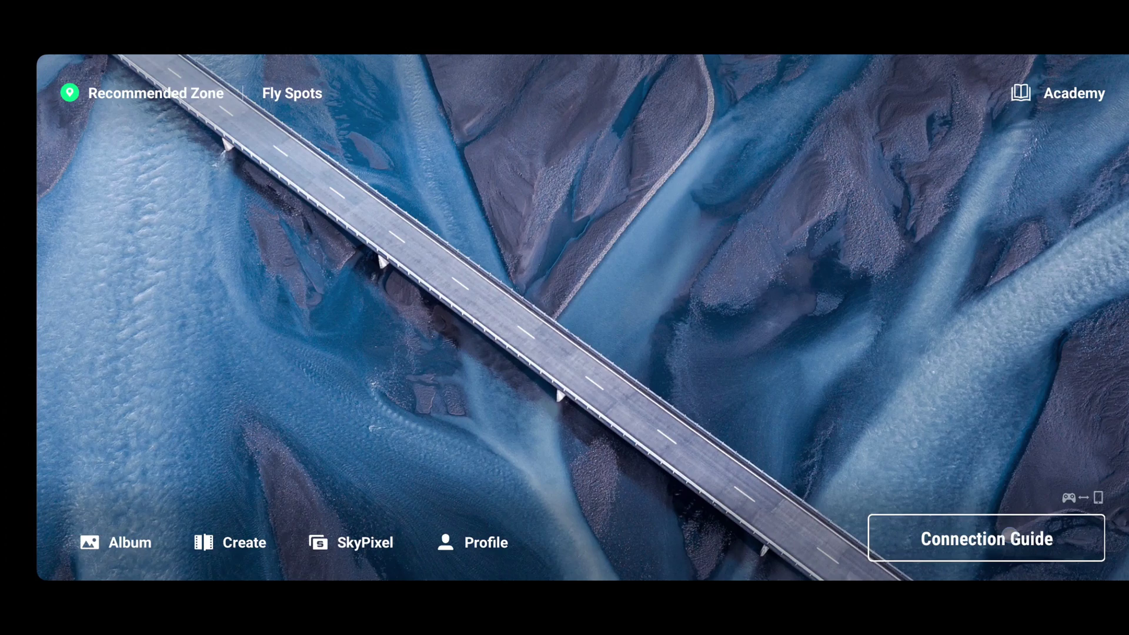
pyautogui.click(1010, 537)
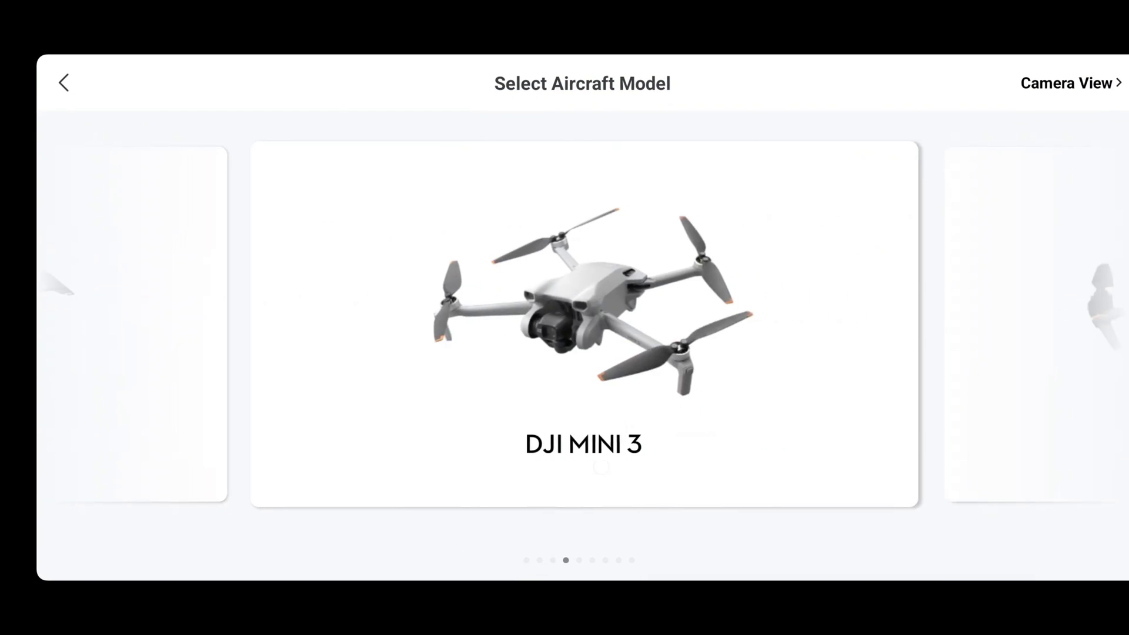
# Step: Select the Air 2S in the model carousel and start pairing it with the controller
pyautogui.moveTo(883, 433); pyautogui.dragTo(647, 435)
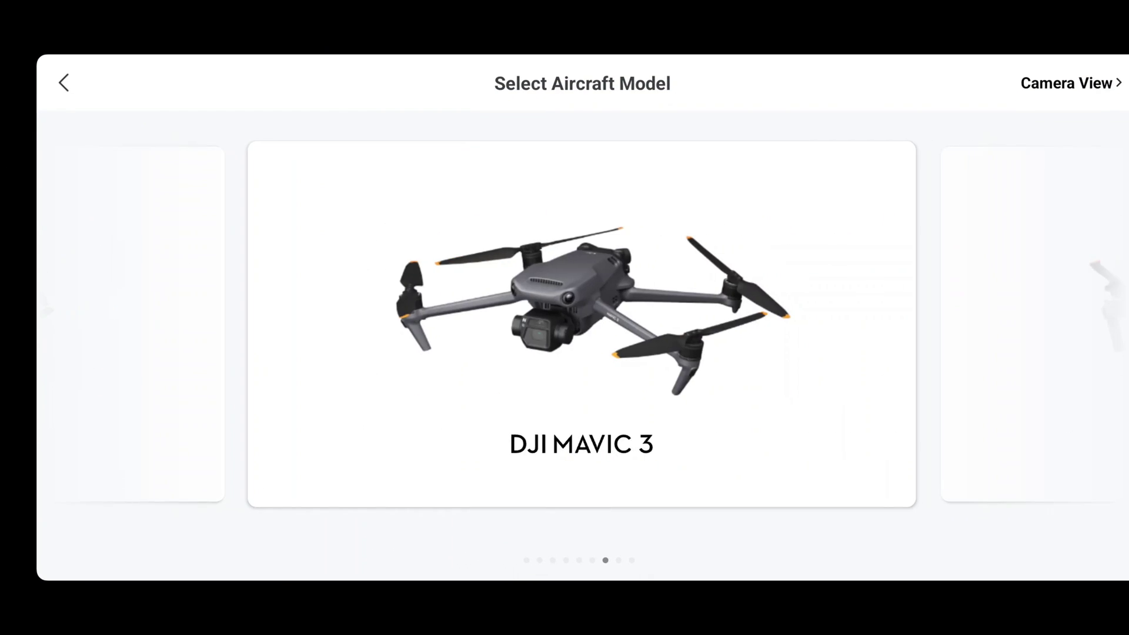
pyautogui.moveTo(823, 494); pyautogui.dragTo(588, 494)
pyautogui.click(582, 353)
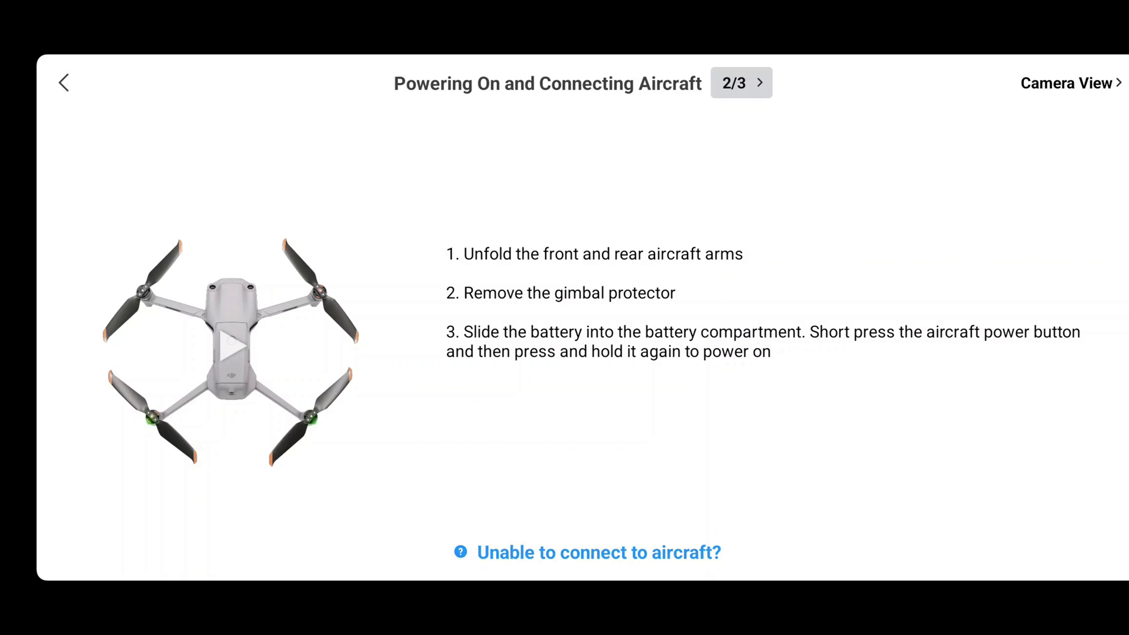
pyautogui.click(681, 552)
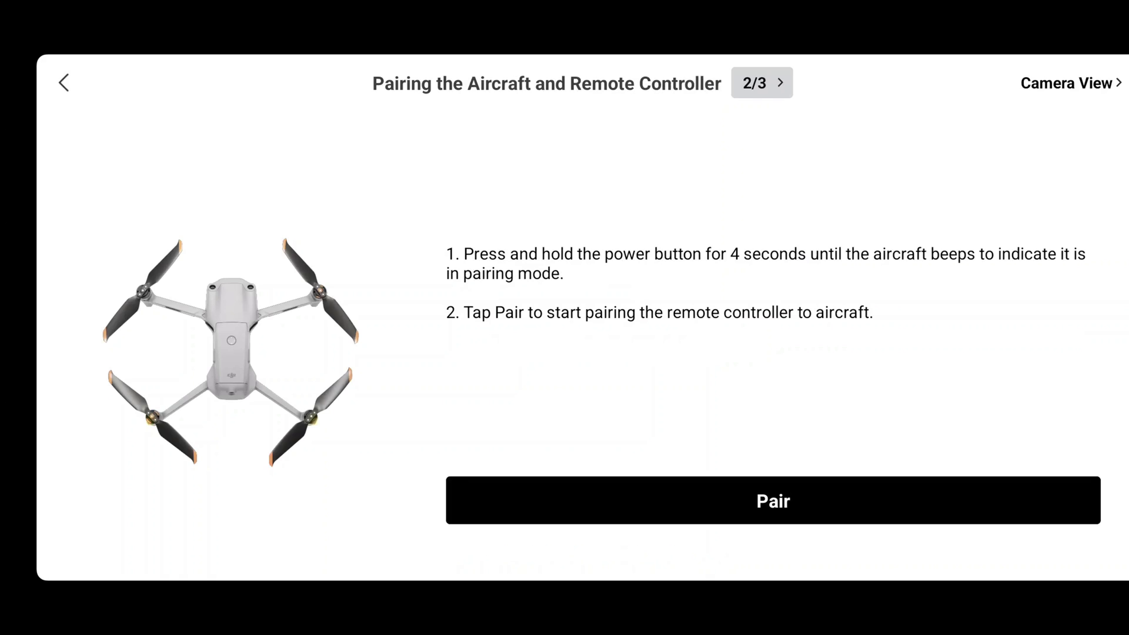
pyautogui.click(773, 500)
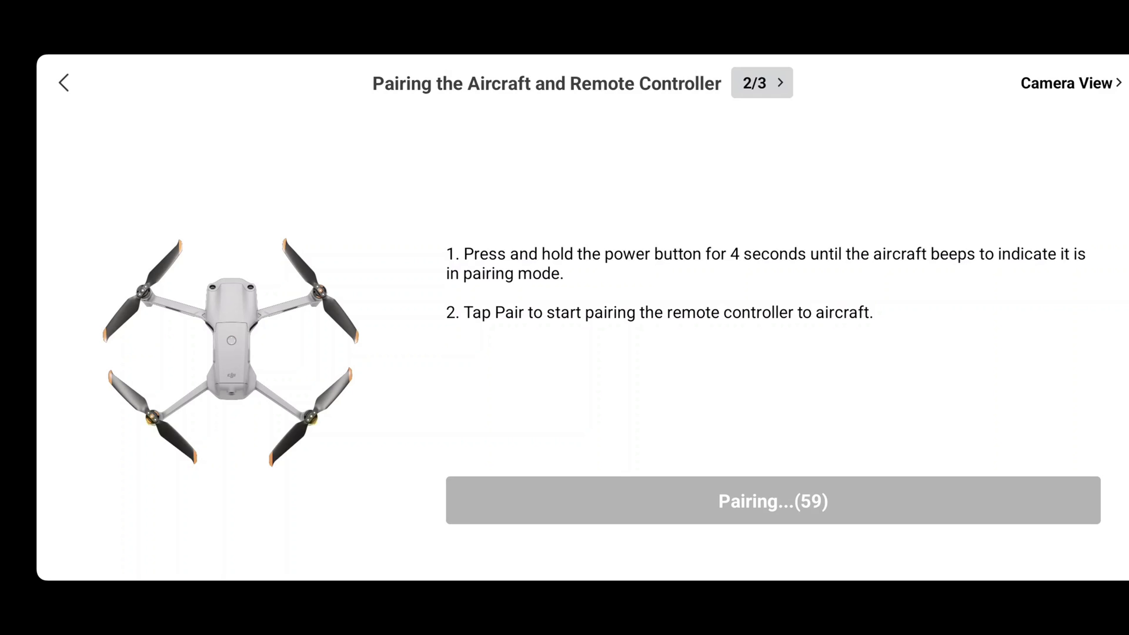